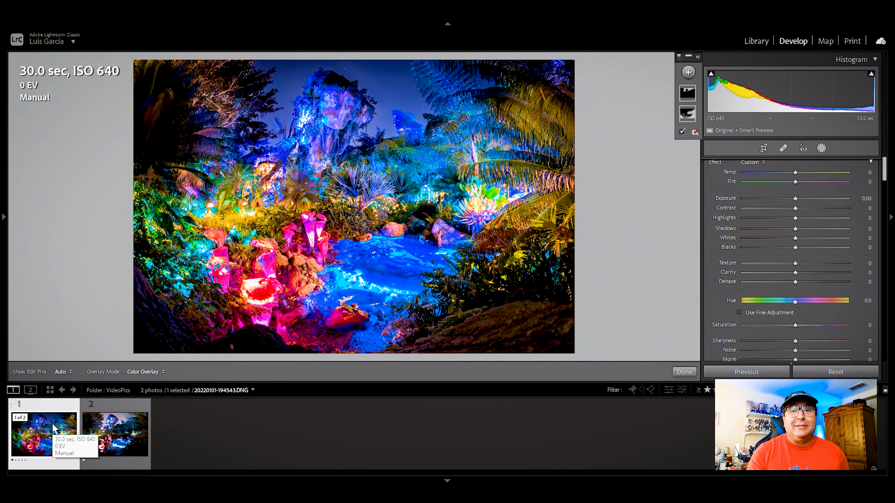
On the unedited copy of the photo, set Highlights to -62, Shadows to +95, Blacks to -43 and Exposure to +0.61.
{"action": "left_click", "coordinate": [108, 430]}
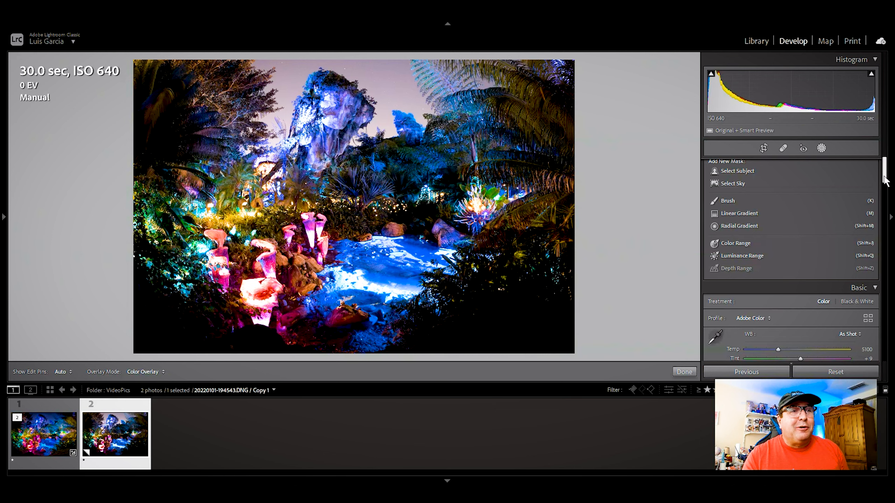
{"action": "left_click_drag", "start_coordinate": [884, 175], "coordinate": [885, 197]}
{"action": "left_click_drag", "start_coordinate": [794, 244], "coordinate": [766, 247]}
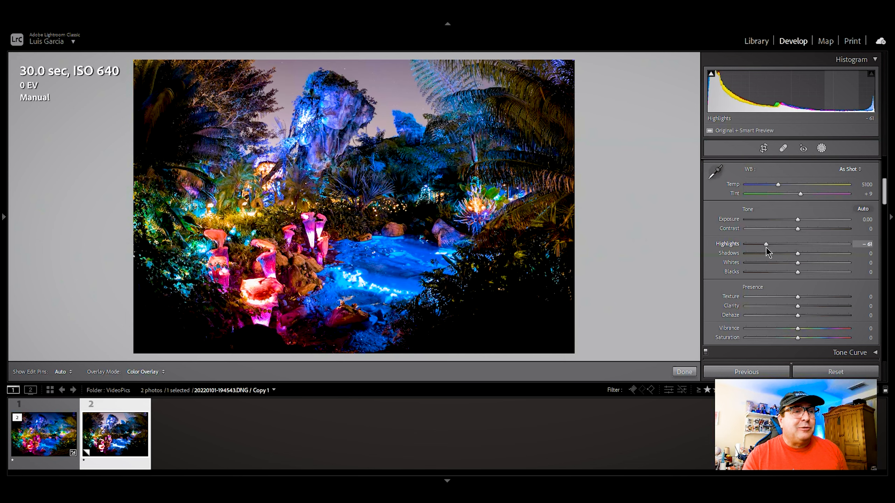
{"action": "left_click_drag", "start_coordinate": [799, 278], "coordinate": [847, 256]}
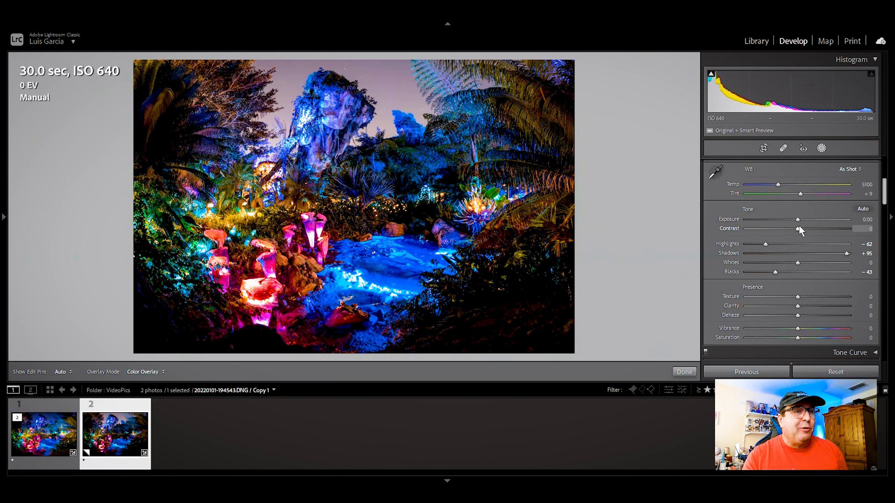
{"action": "left_click_drag", "start_coordinate": [799, 221], "coordinate": [805, 220]}
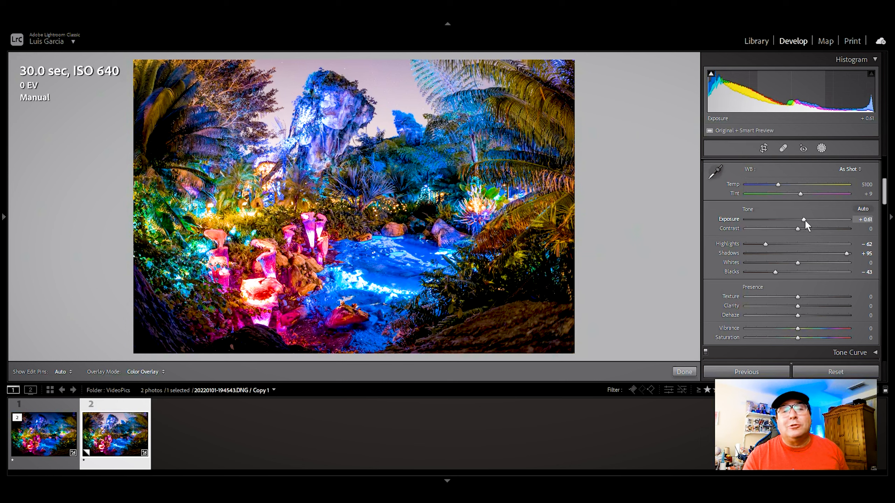
Increase the Sharpening amount and set Luminance noise reduction to 14.
{"action": "scroll", "coordinate": [805, 219], "scroll_direction": "down", "scroll_amount": 3}
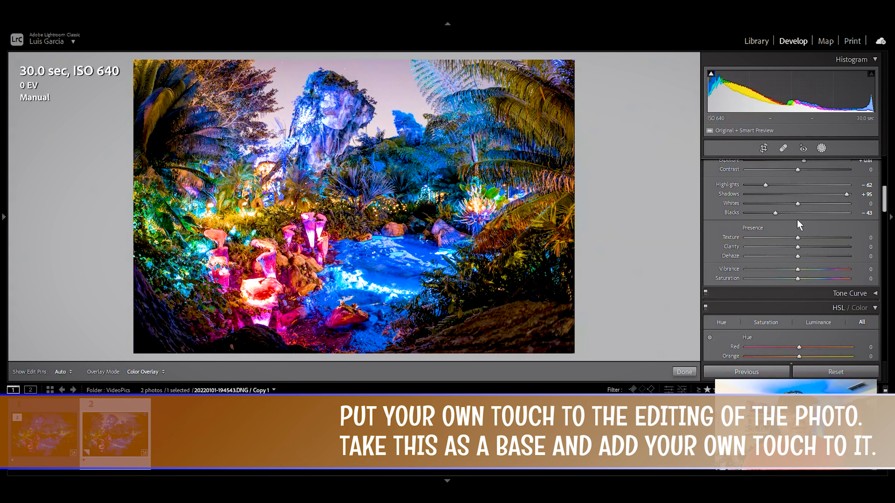
{"action": "left_click_drag", "start_coordinate": [885, 205], "coordinate": [886, 265]}
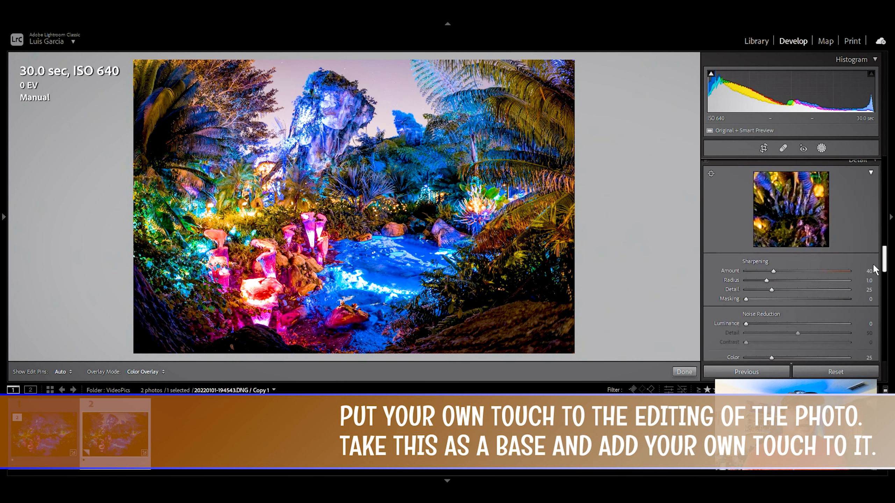
{"action": "left_click_drag", "start_coordinate": [774, 271], "coordinate": [802, 271]}
{"action": "left_click_drag", "start_coordinate": [881, 261], "coordinate": [882, 267]}
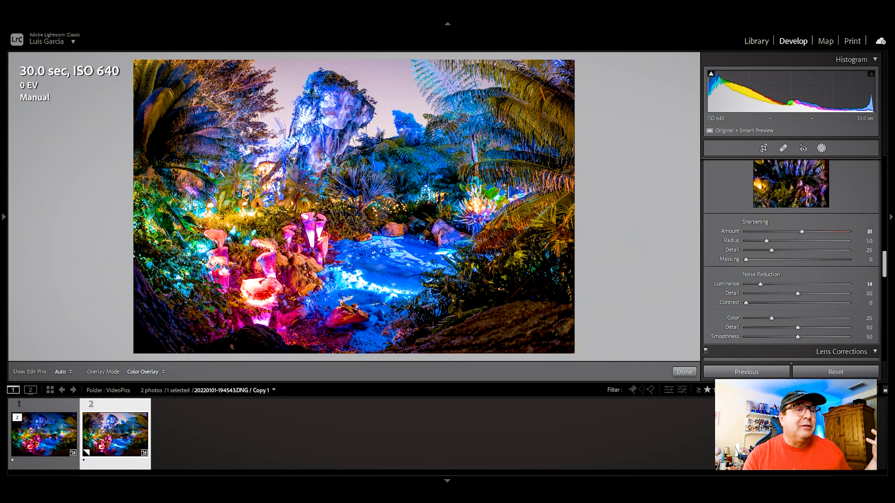
Set the photo's Vibrance to +18.
{"action": "left_click_drag", "start_coordinate": [882, 262], "coordinate": [882, 209]}
{"action": "left_click", "coordinate": [807, 274]}
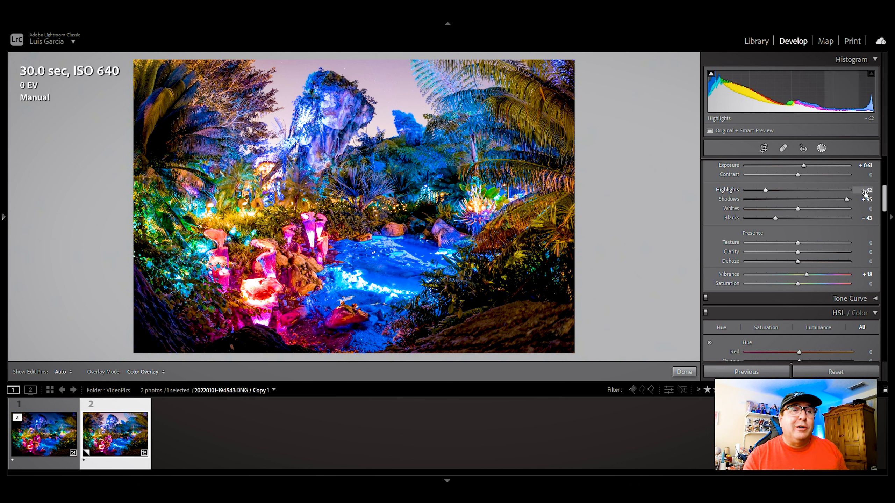
Create a new Brush mask for the photo.
{"action": "left_click_drag", "start_coordinate": [885, 200], "coordinate": [879, 164]}
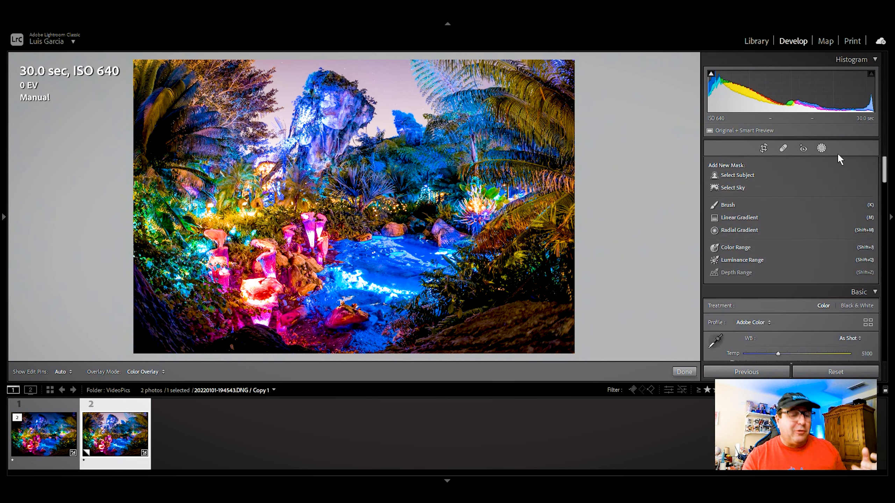
{"action": "key", "text": "k"}
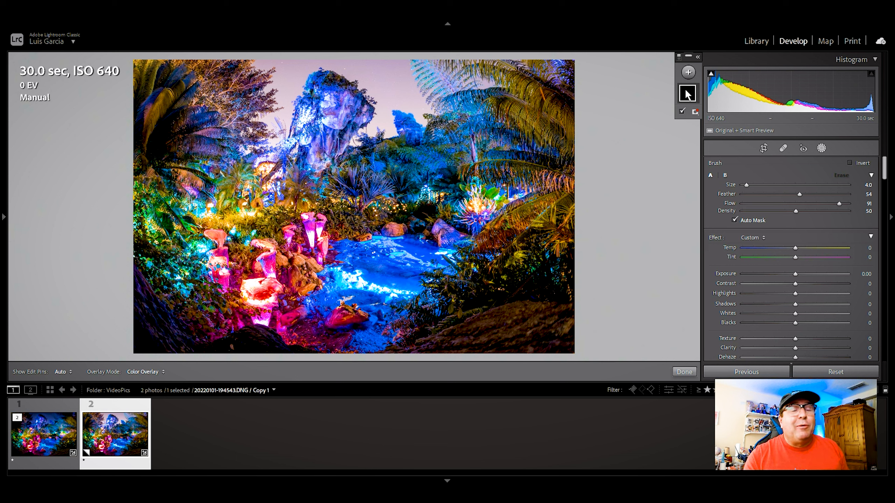
{"action": "left_click", "coordinate": [689, 74]}
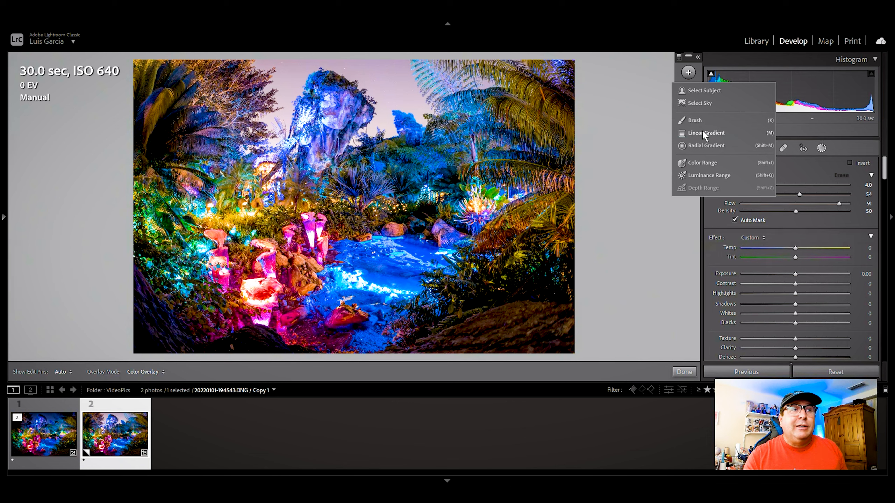
{"action": "left_click", "coordinate": [700, 120]}
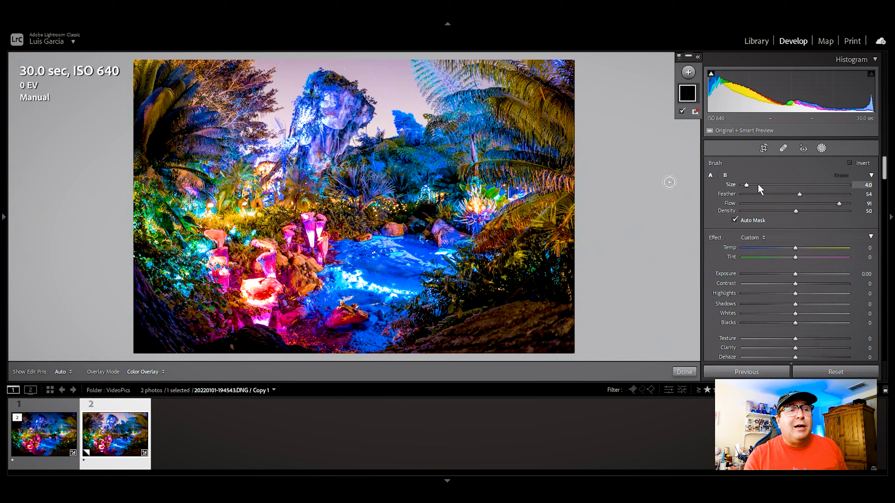
Configure the mask brush with size 11.1, feather 75 and flow 82.
{"action": "left_click_drag", "start_coordinate": [746, 185], "coordinate": [822, 194]}
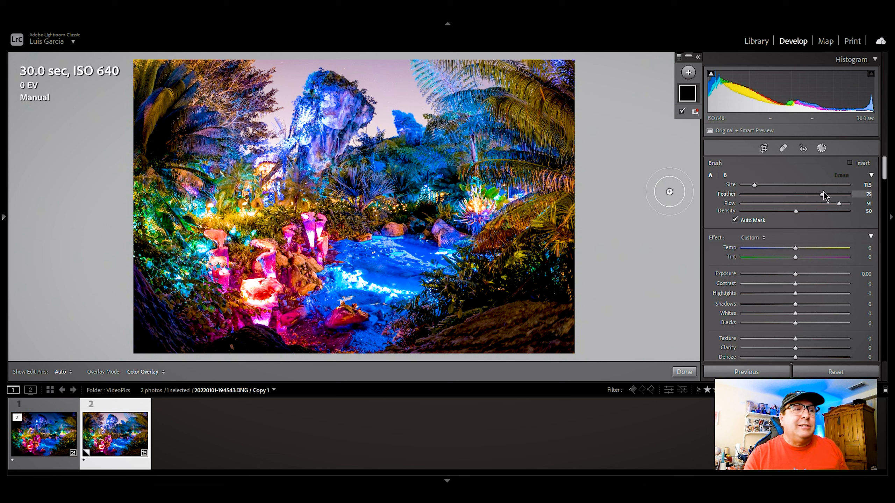
{"action": "mouse_move", "coordinate": [838, 203]}
{"action": "left_mouse_down"}
{"action": "mouse_move", "coordinate": [813, 203]}
{"action": "mouse_move", "coordinate": [828, 203]}
{"action": "left_mouse_up"}
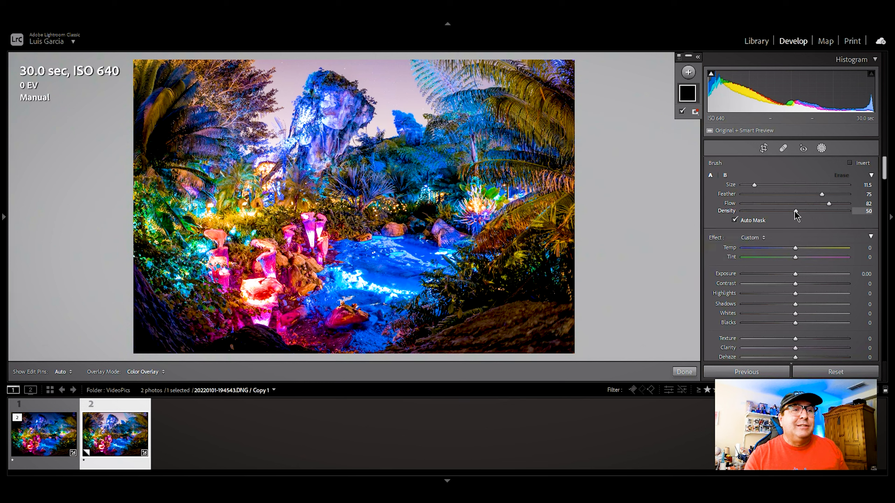
{"action": "left_click_drag", "start_coordinate": [755, 184], "coordinate": [755, 186]}
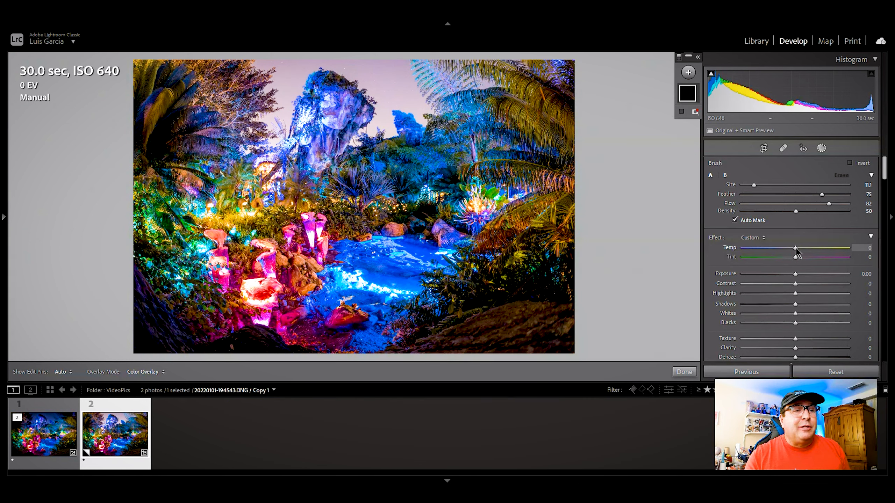
Set the brush Temp to -100 and paint over the sky around the floating mountain.
{"action": "left_click_drag", "start_coordinate": [795, 247], "coordinate": [741, 249]}
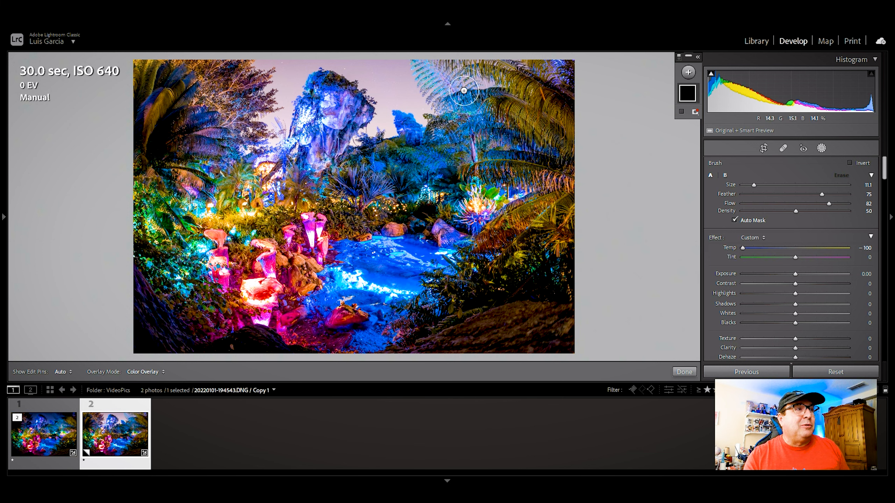
{"action": "key", "text": "h"}
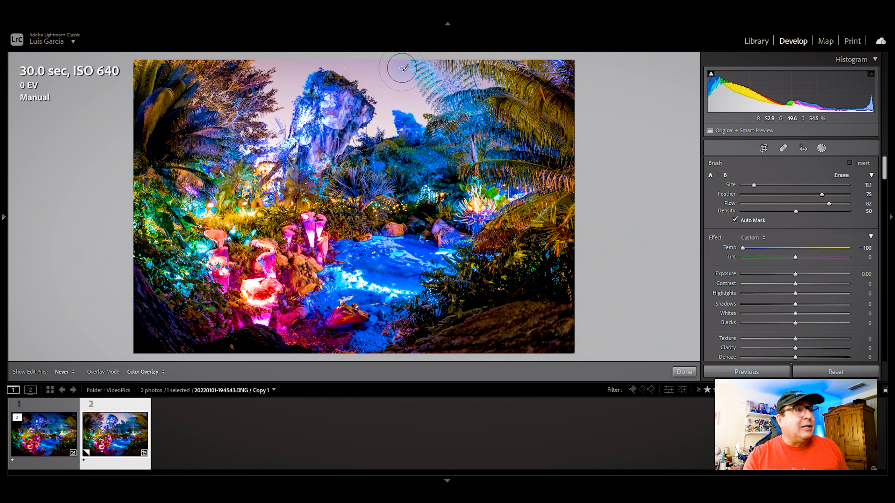
{"action": "mouse_move", "coordinate": [403, 68]}
{"action": "left_mouse_down"}
{"action": "mouse_move", "coordinate": [248, 59]}
{"action": "mouse_move", "coordinate": [338, 68]}
{"action": "mouse_move", "coordinate": [416, 92]}
{"action": "mouse_move", "coordinate": [417, 109]}
{"action": "mouse_move", "coordinate": [415, 96]}
{"action": "mouse_move", "coordinate": [372, 128]}
{"action": "mouse_move", "coordinate": [382, 127]}
{"action": "mouse_move", "coordinate": [377, 102]}
{"action": "mouse_move", "coordinate": [289, 70]}
{"action": "mouse_move", "coordinate": [303, 91]}
{"action": "mouse_move", "coordinate": [274, 103]}
{"action": "mouse_move", "coordinate": [276, 144]}
{"action": "mouse_move", "coordinate": [278, 99]}
{"action": "mouse_move", "coordinate": [346, 74]}
{"action": "mouse_move", "coordinate": [396, 76]}
{"action": "mouse_move", "coordinate": [419, 90]}
{"action": "mouse_move", "coordinate": [483, 83]}
{"action": "mouse_move", "coordinate": [464, 76]}
{"action": "mouse_move", "coordinate": [520, 60]}
{"action": "mouse_move", "coordinate": [449, 63]}
{"action": "mouse_move", "coordinate": [387, 133]}
{"action": "mouse_move", "coordinate": [363, 132]}
{"action": "mouse_move", "coordinate": [375, 136]}
{"action": "mouse_move", "coordinate": [404, 102]}
{"action": "mouse_move", "coordinate": [419, 114]}
{"action": "mouse_move", "coordinate": [346, 72]}
{"action": "mouse_move", "coordinate": [282, 80]}
{"action": "mouse_move", "coordinate": [389, 130]}
{"action": "mouse_move", "coordinate": [490, 70]}
{"action": "mouse_move", "coordinate": [525, 71]}
{"action": "mouse_move", "coordinate": [275, 64]}
{"action": "mouse_move", "coordinate": [282, 78]}
{"action": "mouse_move", "coordinate": [375, 132]}
{"action": "left_mouse_up"}
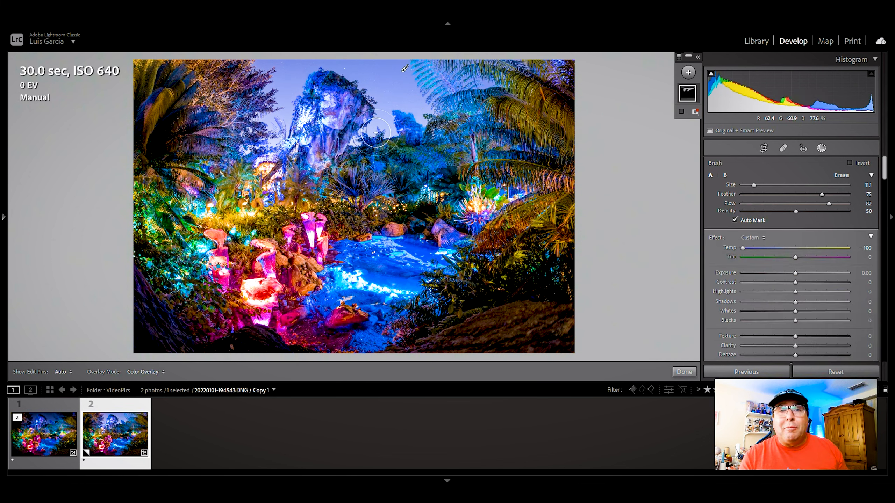
Erase the mask from the floating mountain using the mask overlay as a guide, and hide the overlay again.
{"action": "left_click", "coordinate": [844, 175]}
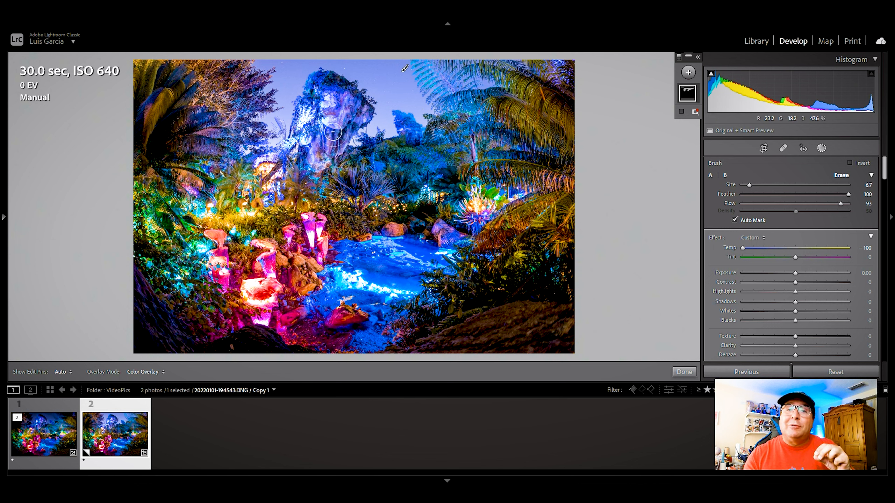
{"action": "left_click", "coordinate": [682, 113]}
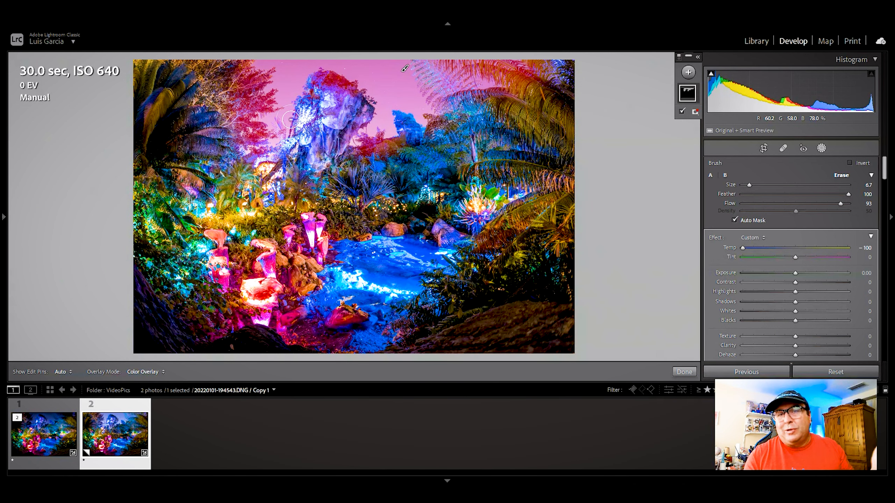
{"action": "key", "text": "h"}
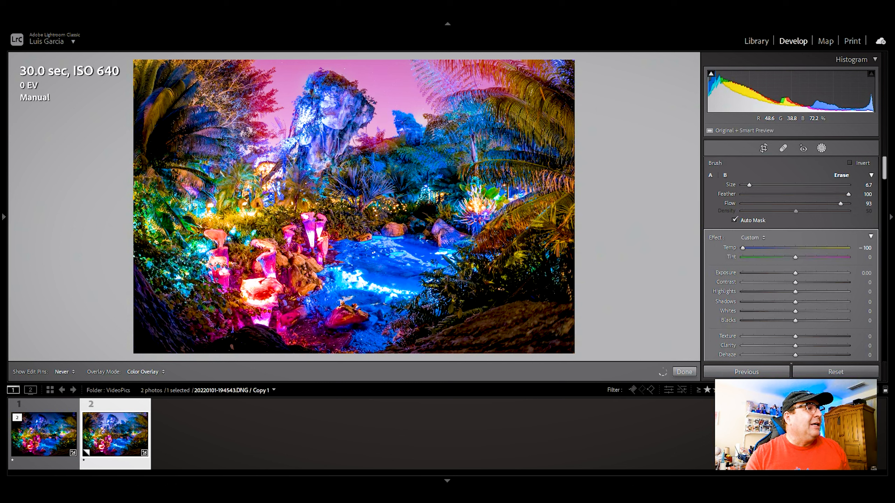
{"action": "left_click_drag", "start_coordinate": [333, 90], "coordinate": [333, 89]}
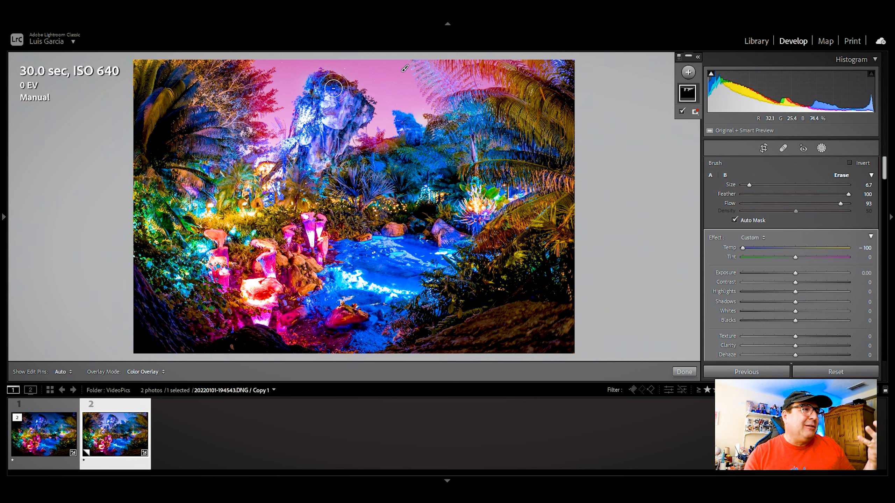
{"action": "left_click", "coordinate": [681, 112]}
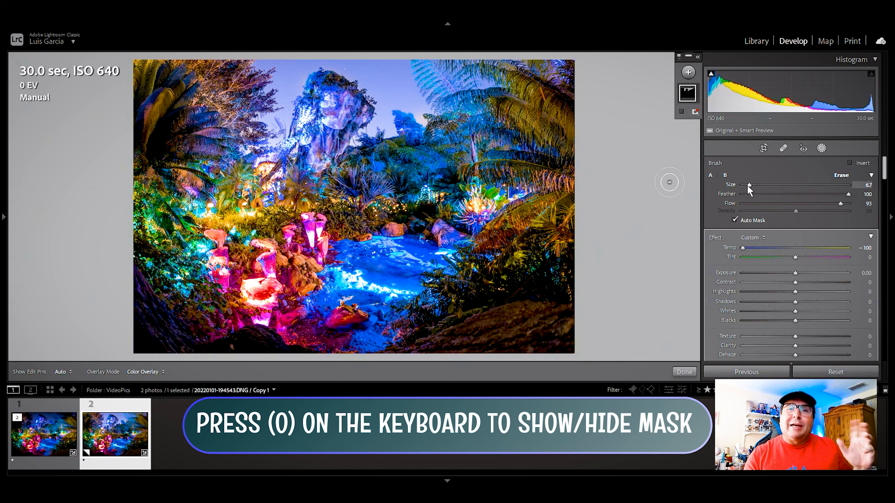
Return to brush A at size 3.2 and paint the remaining sky around the small mountain beside the palm fronds.
{"action": "left_click", "coordinate": [712, 175]}
{"action": "left_click_drag", "start_coordinate": [754, 185], "coordinate": [745, 181]}
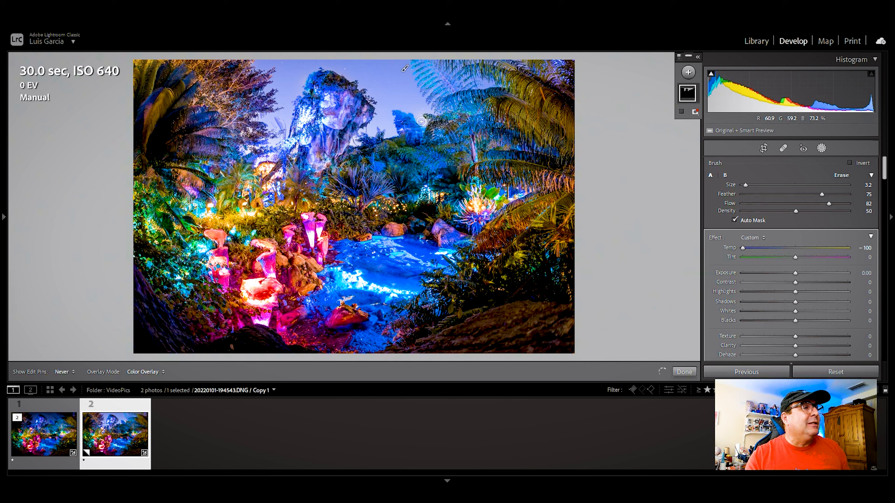
{"action": "key", "text": "h"}
{"action": "key", "text": "h"}
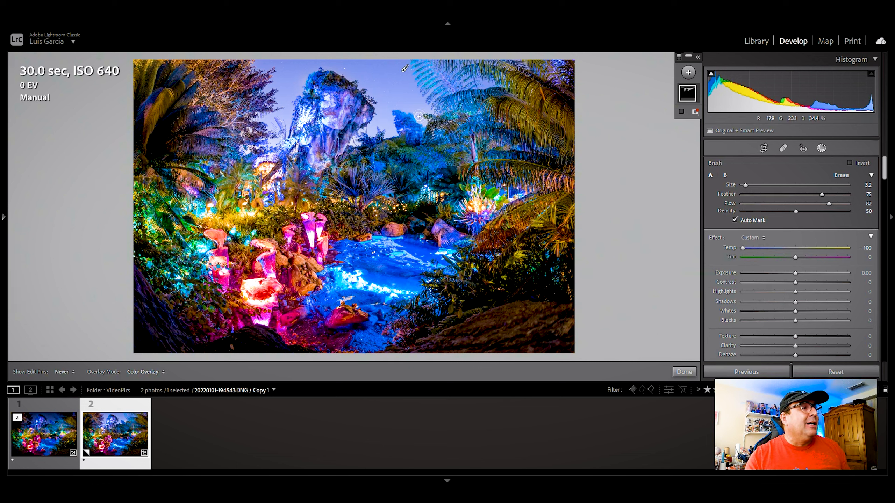